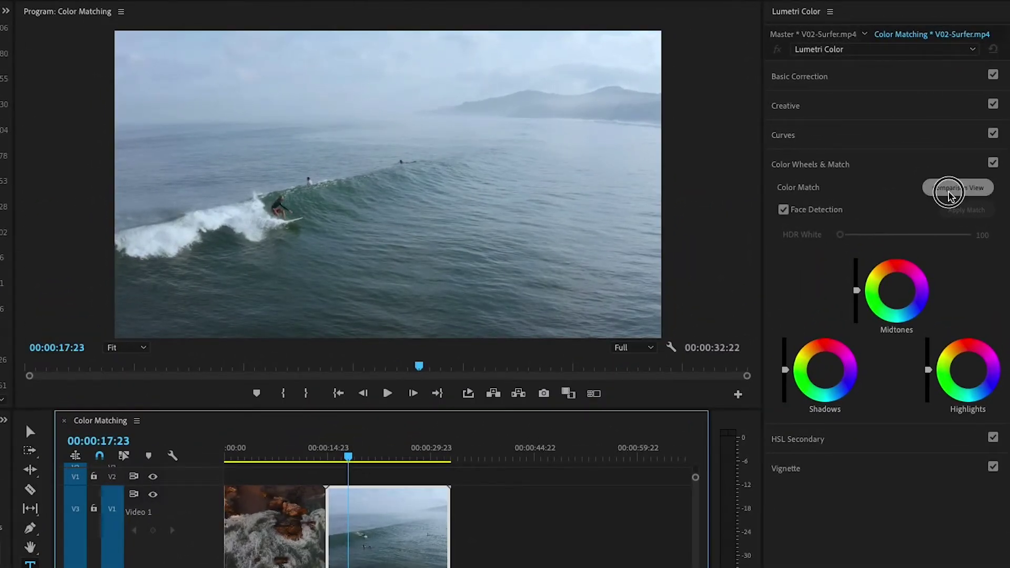
Open Comparison View with the rocky coast clip as reference and scrub to another surfer frame
click(951, 193)
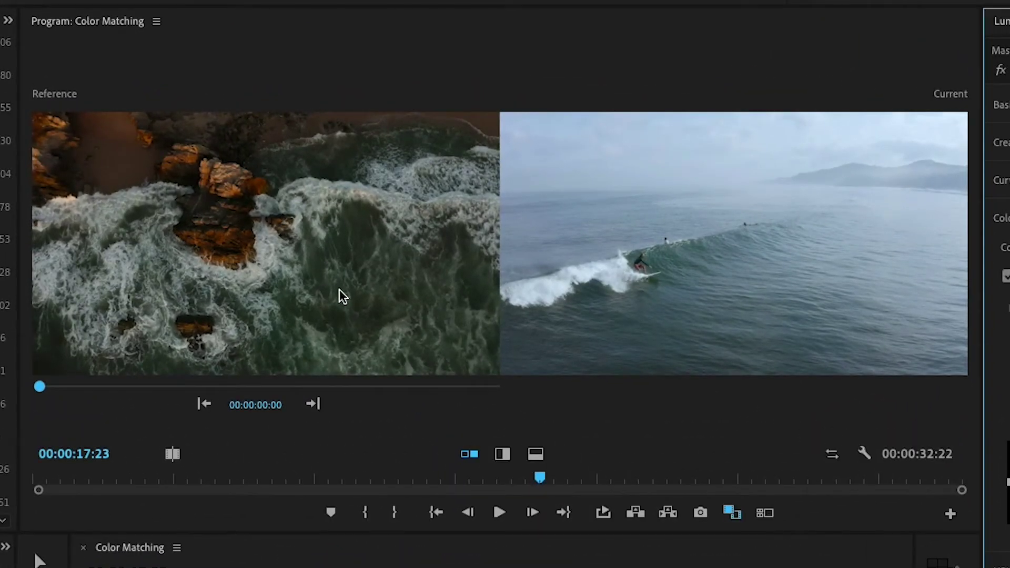
click(313, 405)
click(203, 405)
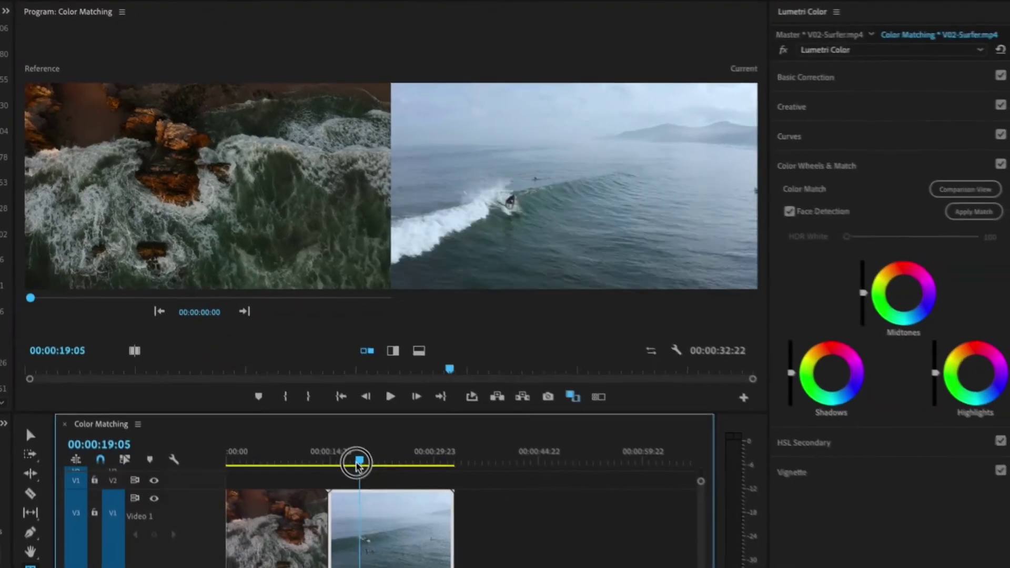
mouse_move(361, 459)
mouse_down()
mouse_move(320, 466)
mouse_move(350, 476)
mouse_up()
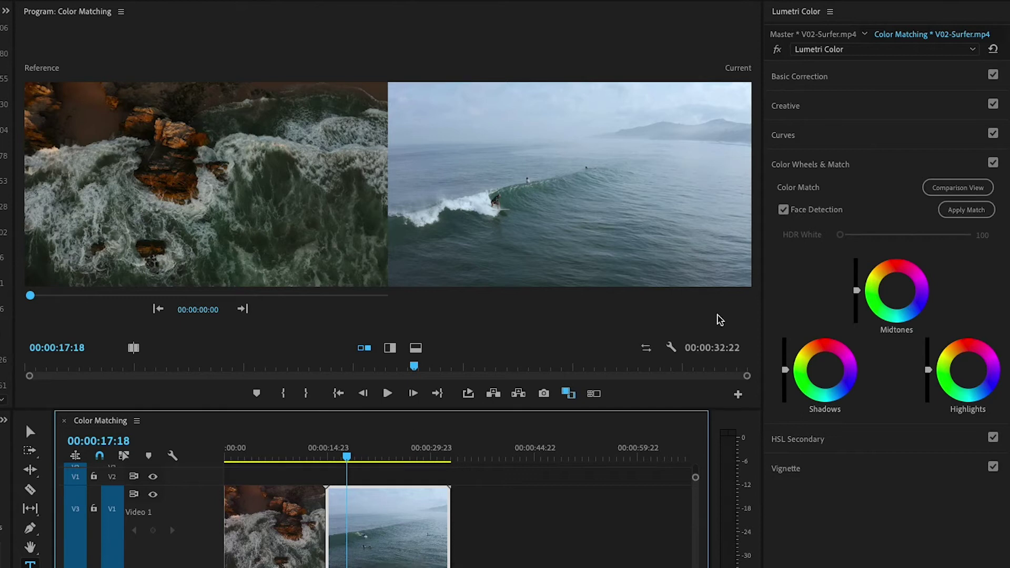
Apply Match to the surfer clip, then toggle the effects bypass off and on
click(959, 219)
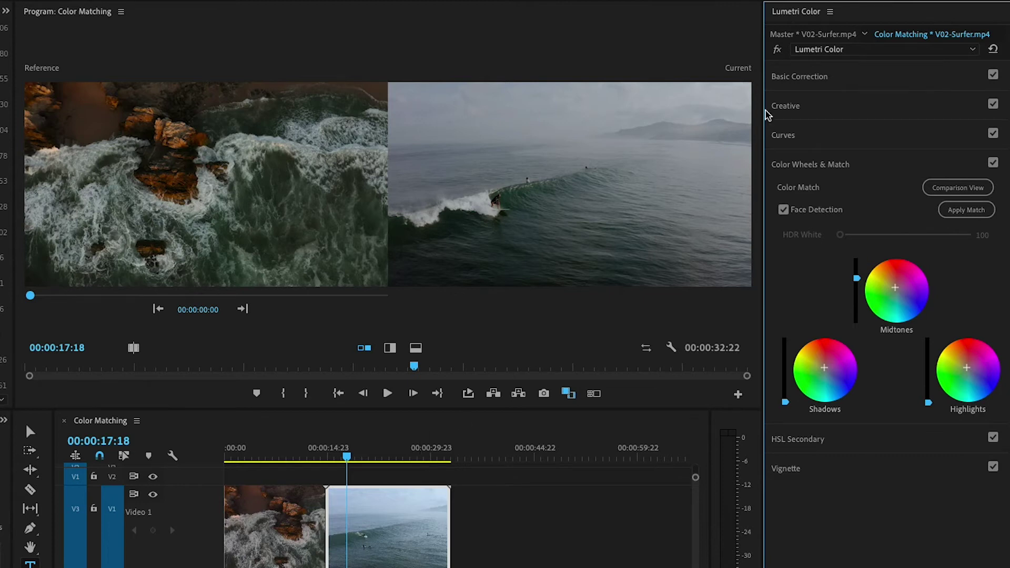
click(777, 52)
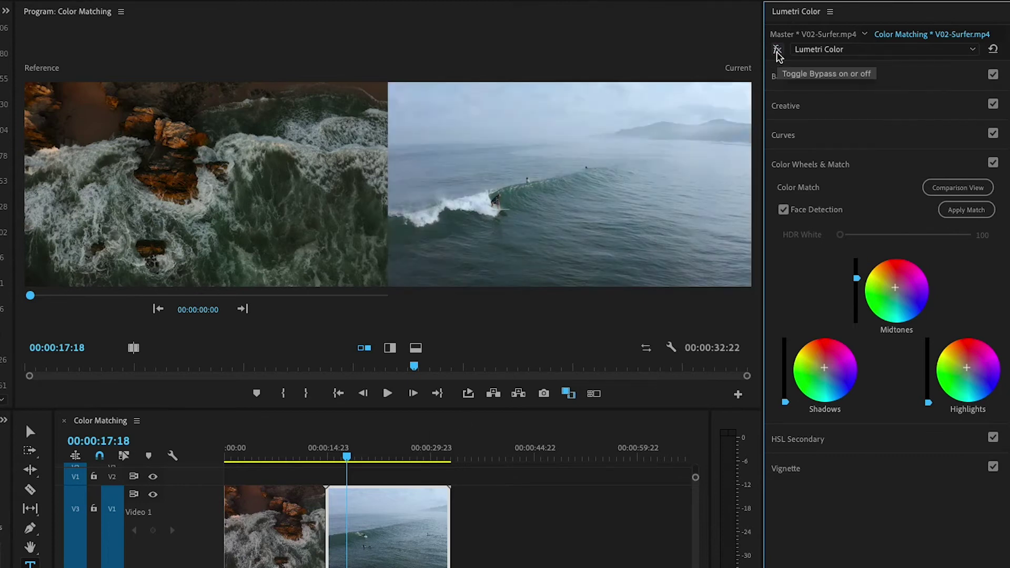
click(777, 51)
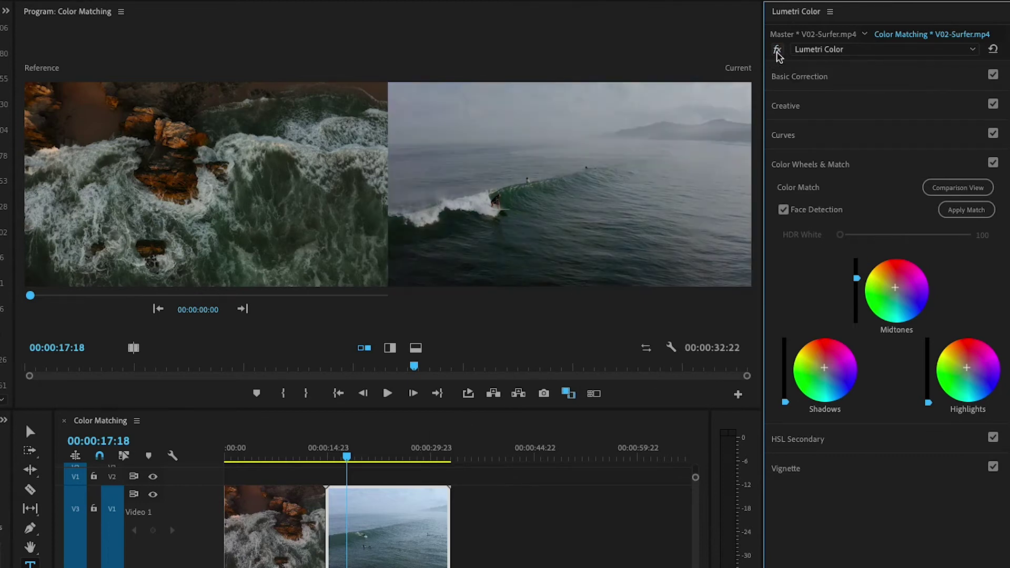